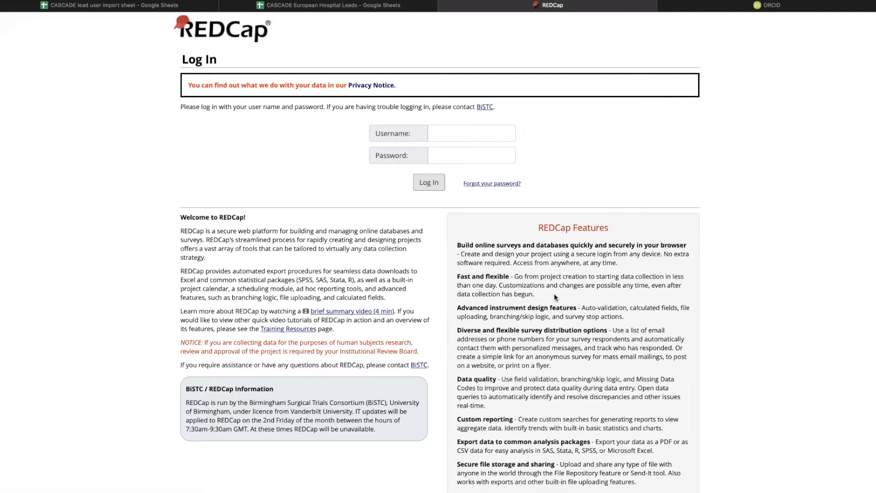
# Log in to REDCap using the browser's saved username and password.
pyautogui.click(465, 138)
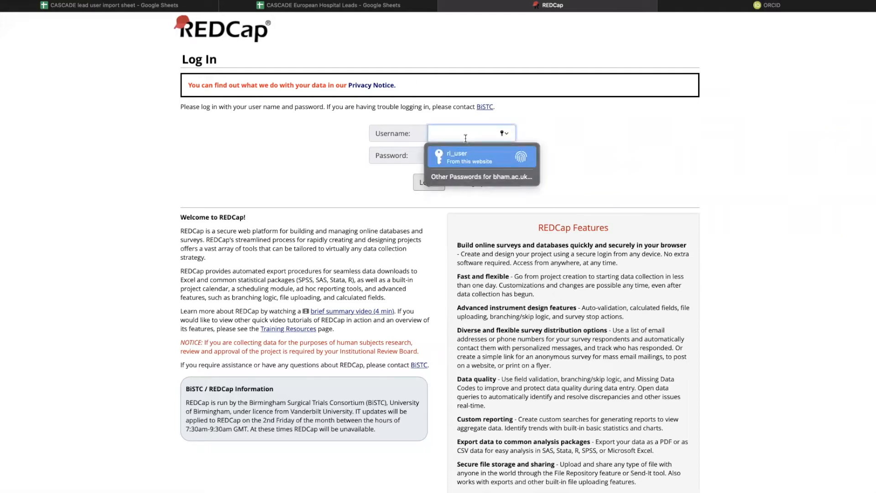
pyautogui.press('Return')
pyautogui.press('Return')
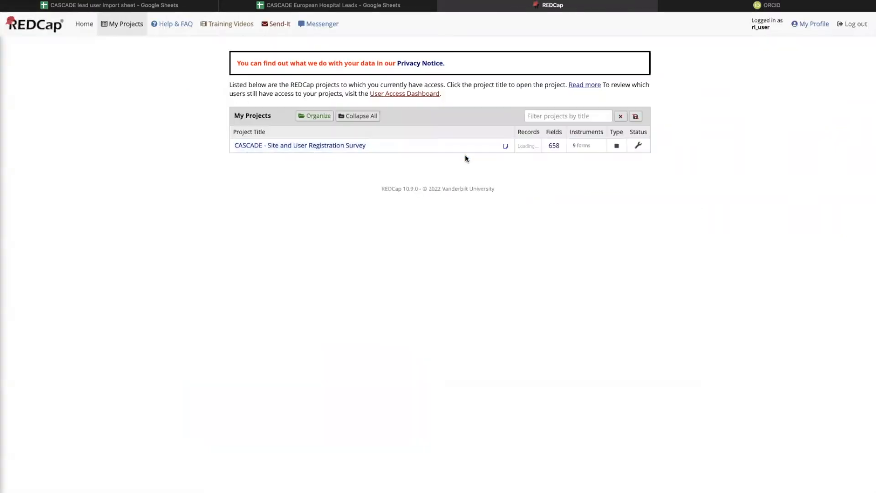
# Open the CASCADE - Site and User Registration Survey project from My Projects.
pyautogui.click(276, 146)
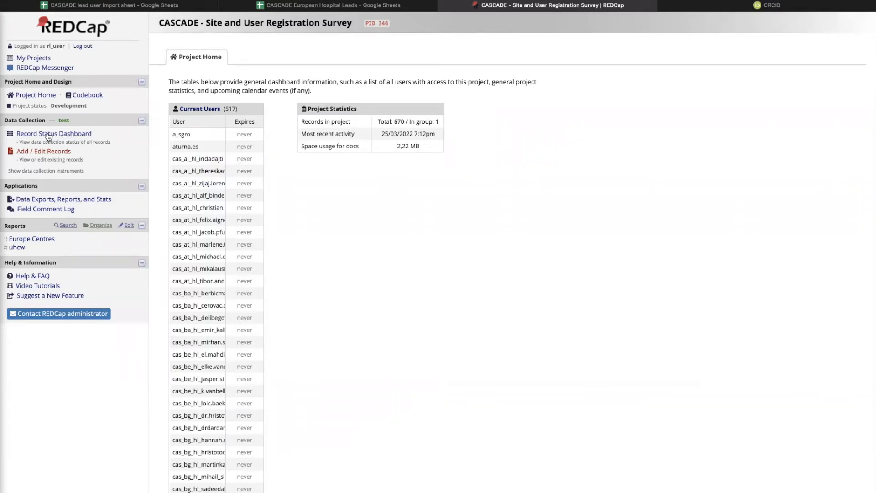
# Go to the Record Status Dashboard and open record 18319-1's Centre Data form.
pyautogui.click(63, 134)
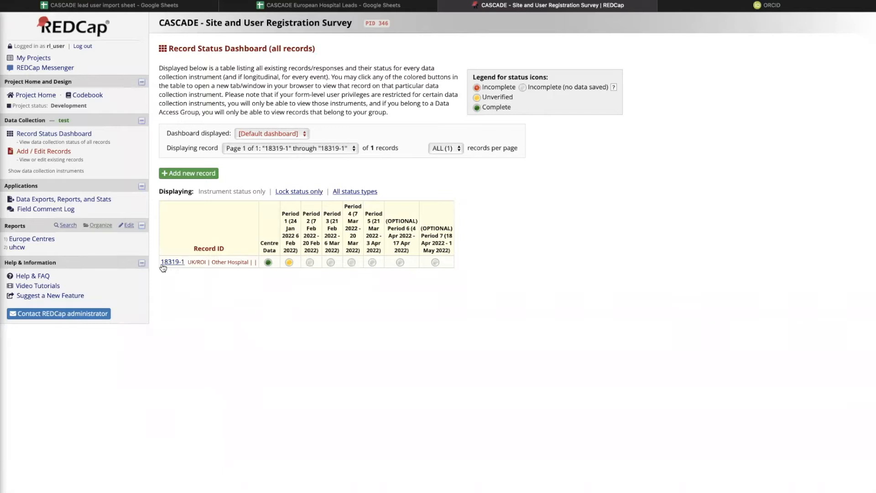
pyautogui.moveTo(157, 261); pyautogui.dragTo(450, 260)
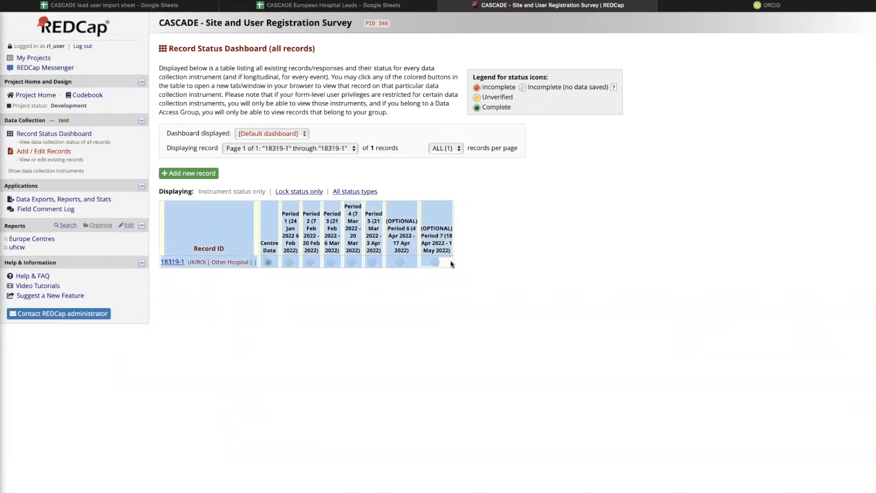
pyautogui.click(483, 267)
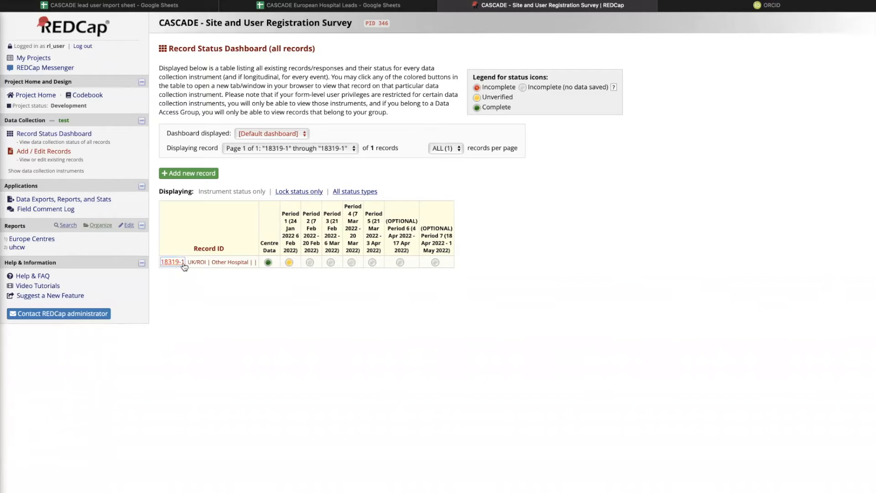
pyautogui.click(268, 263)
# Review the Centre Data form and select the hospital lead's ORCID and email values.
pyautogui.scroll(-3, 420, 320)
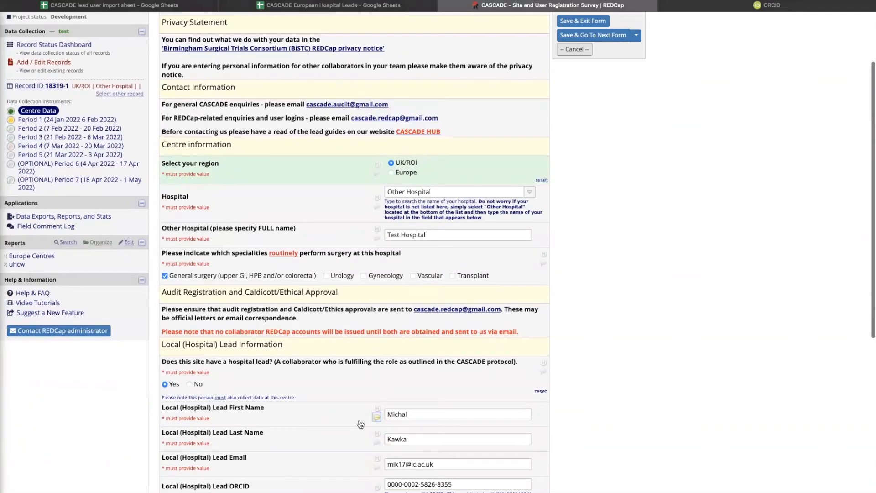
pyautogui.scroll(1, 358, 338)
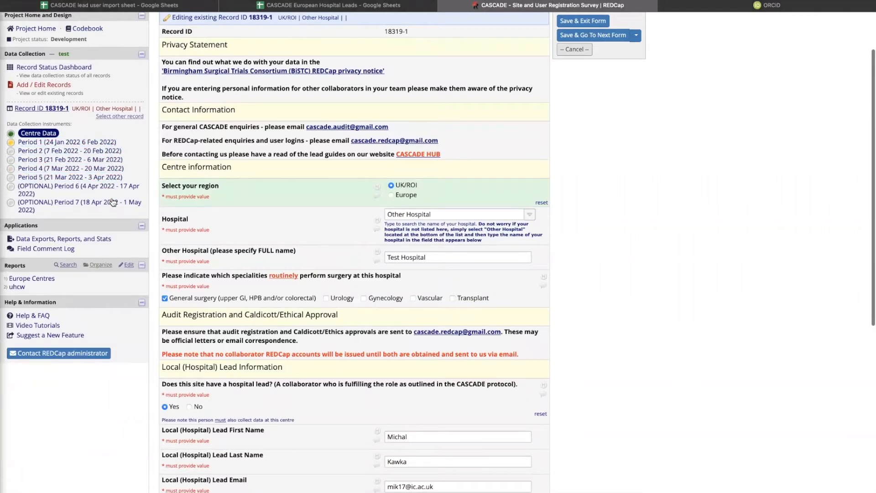
pyautogui.scroll(-8, 351, 283)
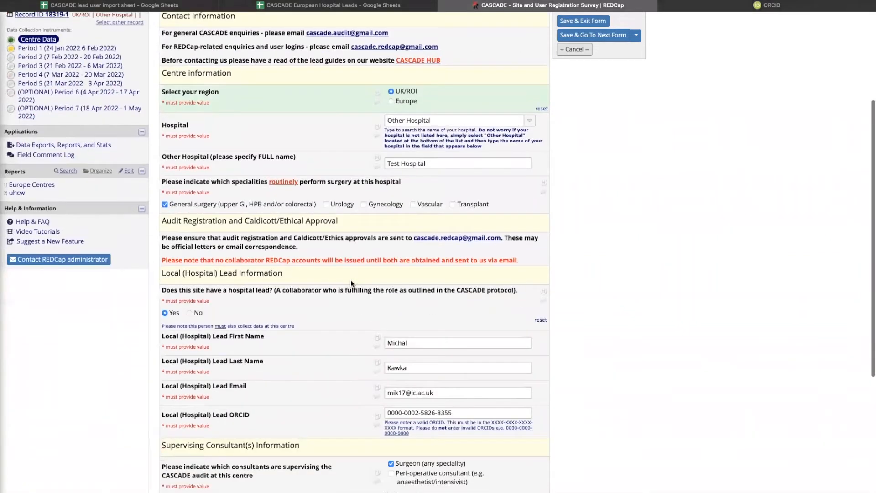
pyautogui.scroll(2, 361, 246)
pyautogui.click(455, 210)
pyautogui.moveTo(455, 210); pyautogui.dragTo(385, 211)
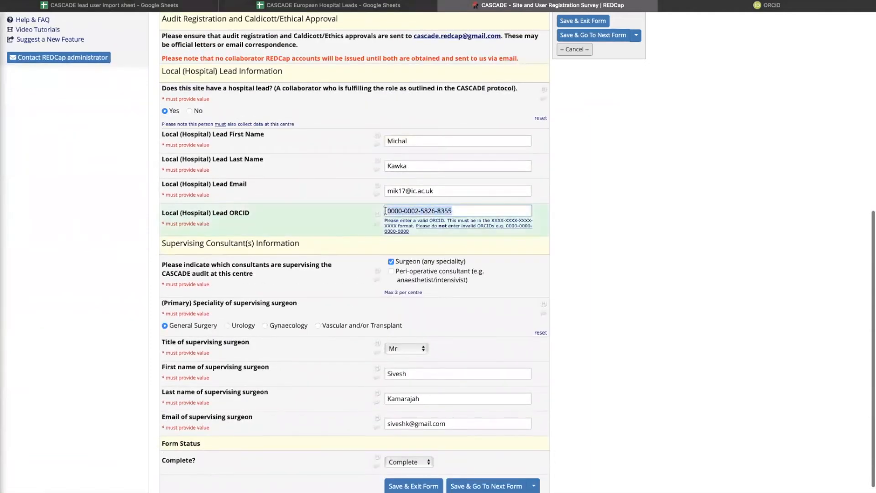
pyautogui.click(435, 191)
pyautogui.moveTo(435, 191); pyautogui.dragTo(387, 191)
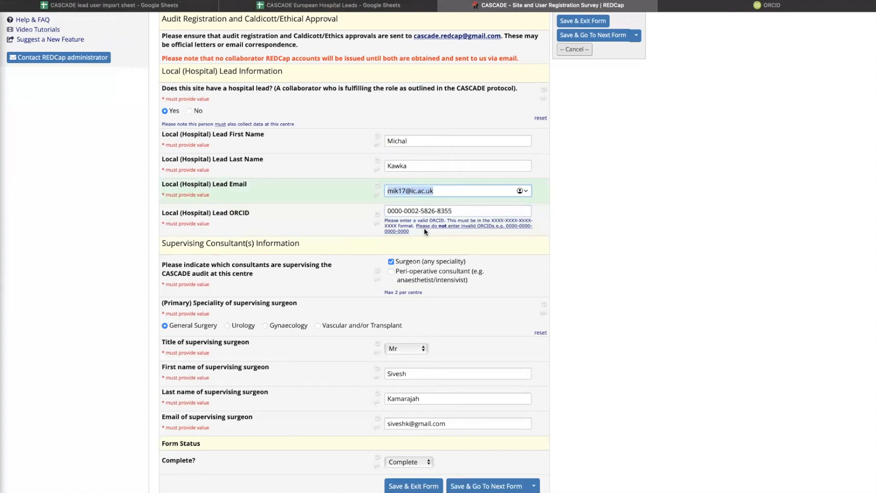
# Open record 18319-1's Period 1 form.
pyautogui.scroll(3, 424, 232)
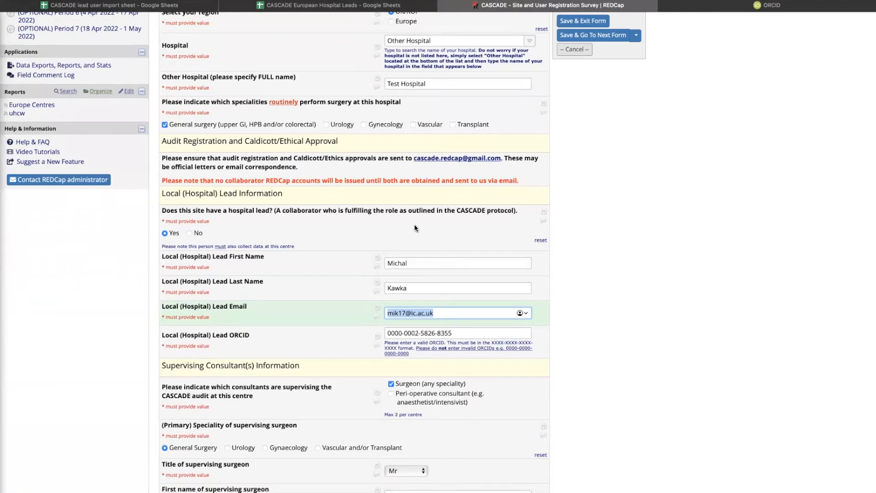
pyautogui.scroll(4, 415, 228)
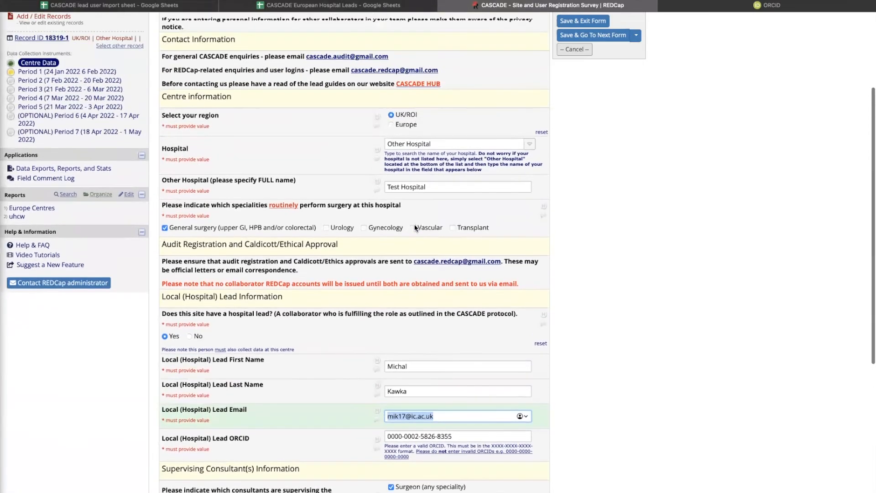
pyautogui.click(93, 120)
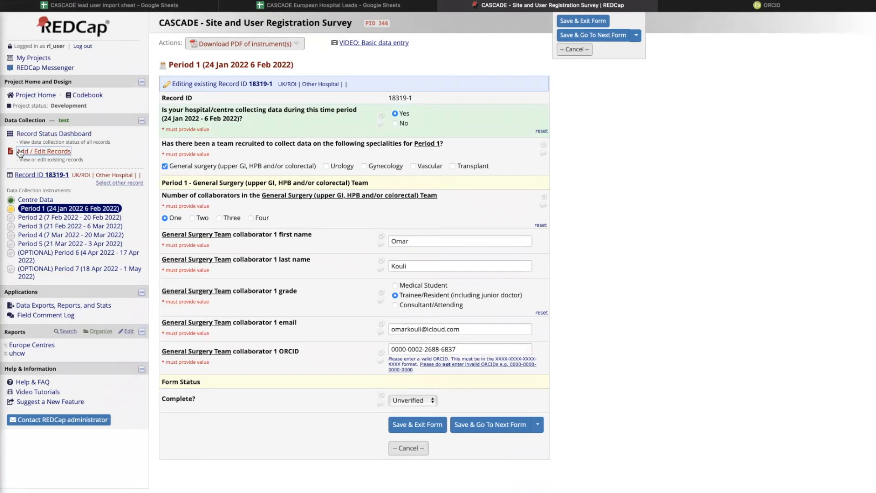
# Set the Period 1 General Surgery team to two collaborators.
pyautogui.click(76, 135)
pyautogui.click(198, 219)
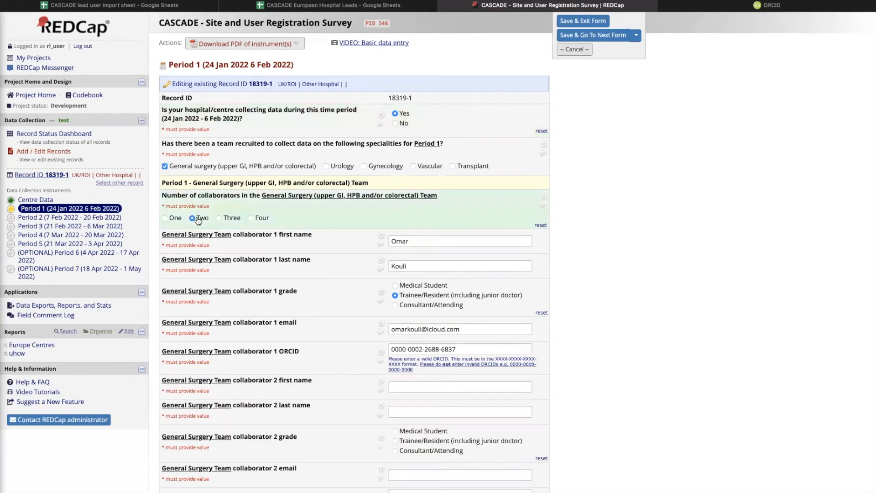
pyautogui.scroll(-3, 350, 306)
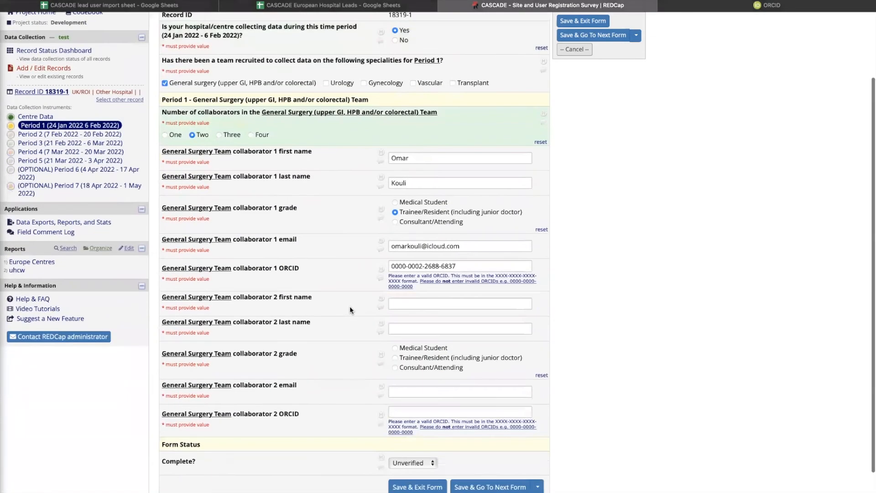
# Enter collaborator 2's first and last name.
pyautogui.click(402, 306)
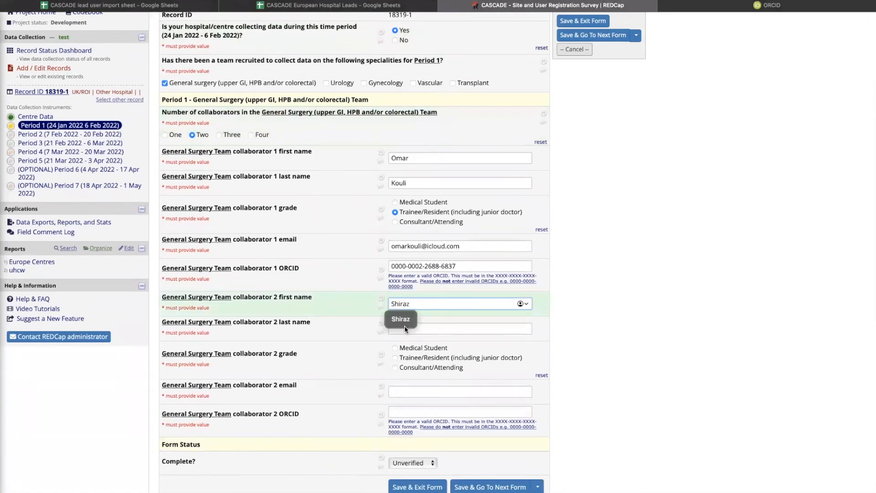
pyautogui.click(407, 328)
pyautogui.write('Al')
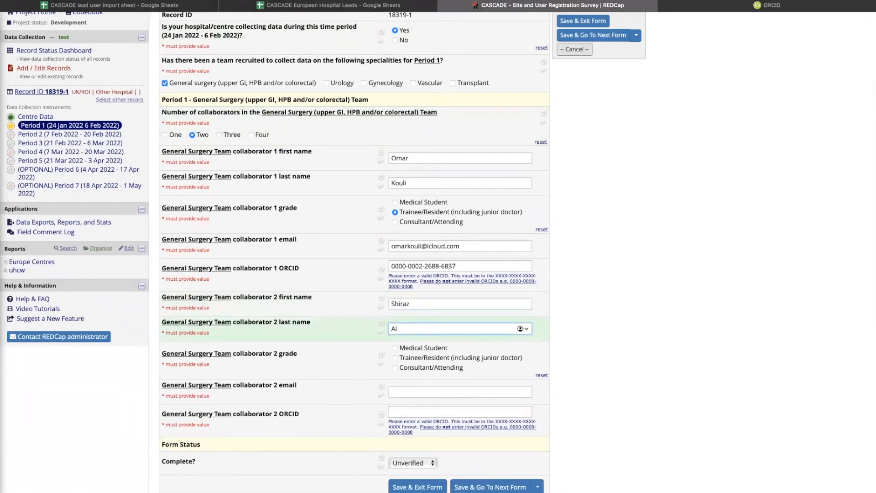
pyautogui.press('BackSpace')
pyautogui.press('BackSpace')
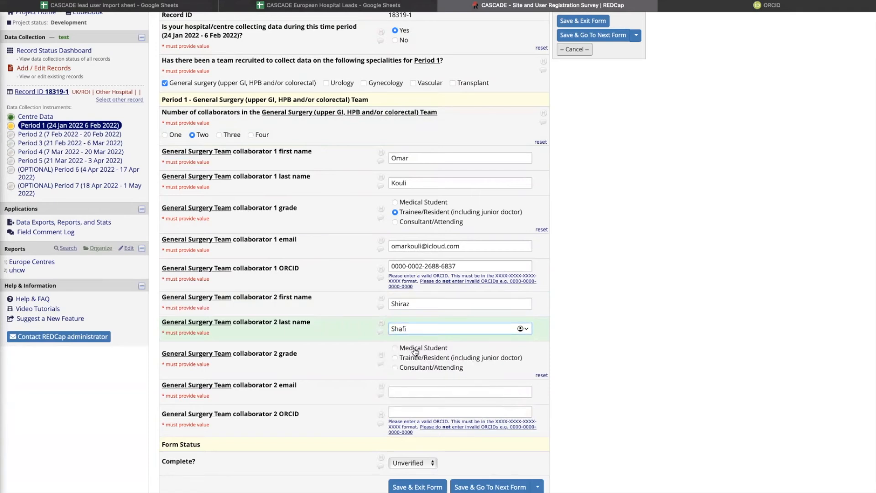
# Mark collaborator 2's grade as Medical Student and enter their email address.
pyautogui.click(416, 352)
pyautogui.scroll(-1, 414, 351)
pyautogui.click(413, 357)
# Enter collaborator 2's ORCID, set the Period 1 form to Complete, and save and exit.
pyautogui.click(409, 380)
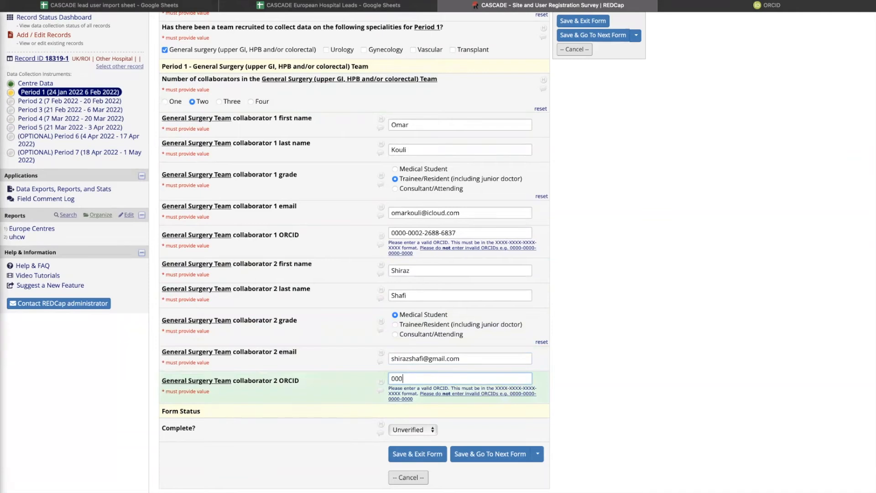
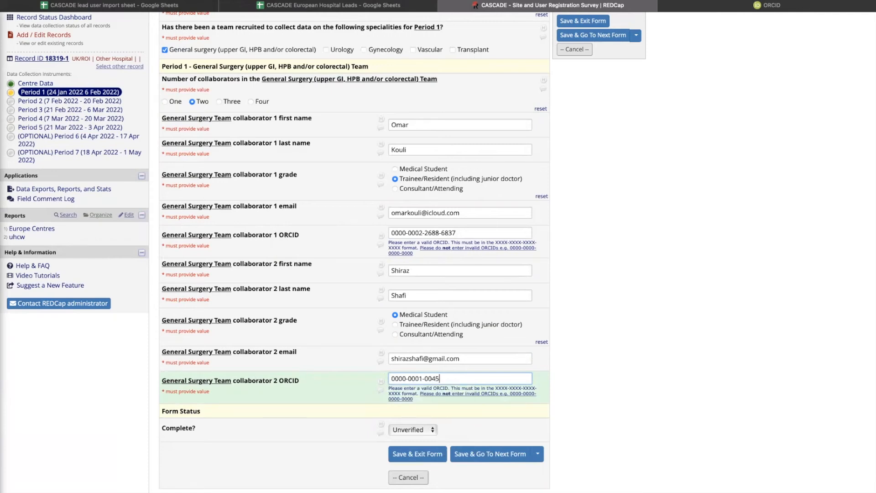
pyautogui.click(432, 429)
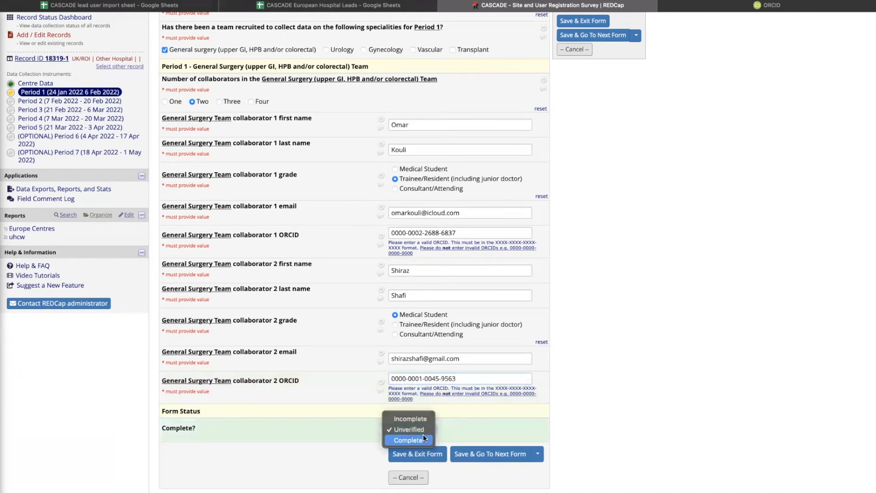
pyautogui.click(423, 439)
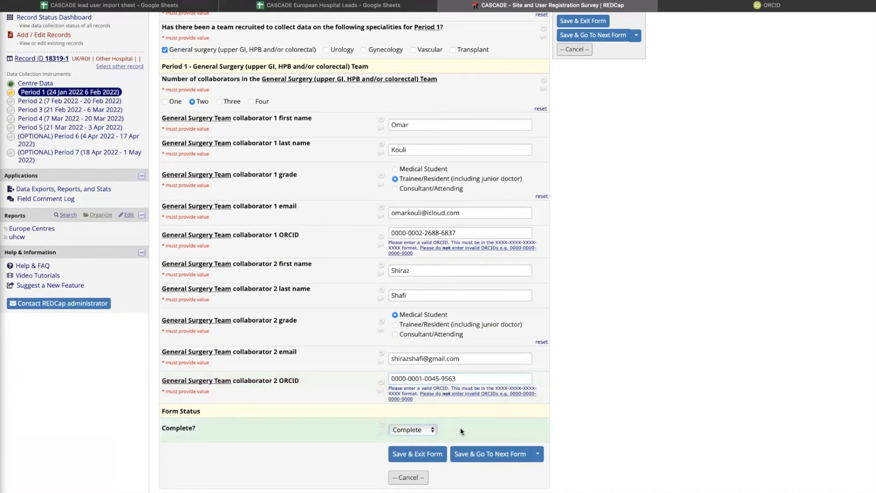
pyautogui.click(435, 455)
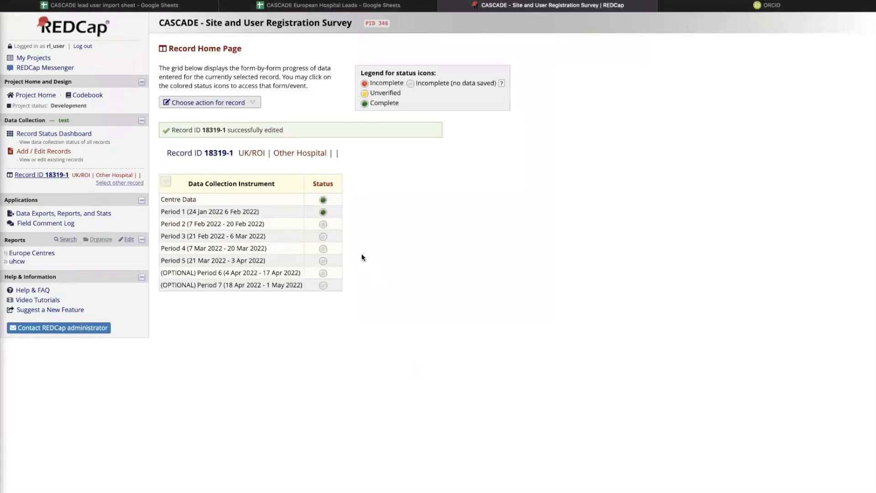
# Go back through My Projects to the CASCADE project's Record Status Dashboard.
pyautogui.click(43, 60)
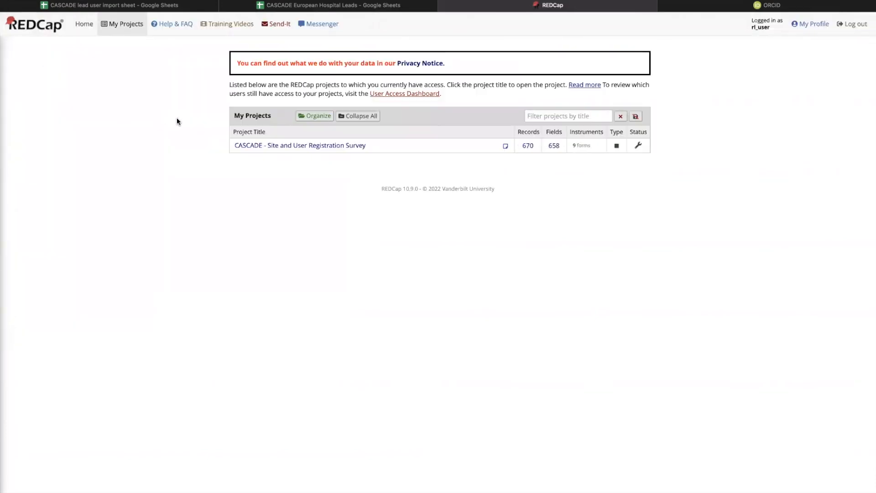
pyautogui.click(288, 146)
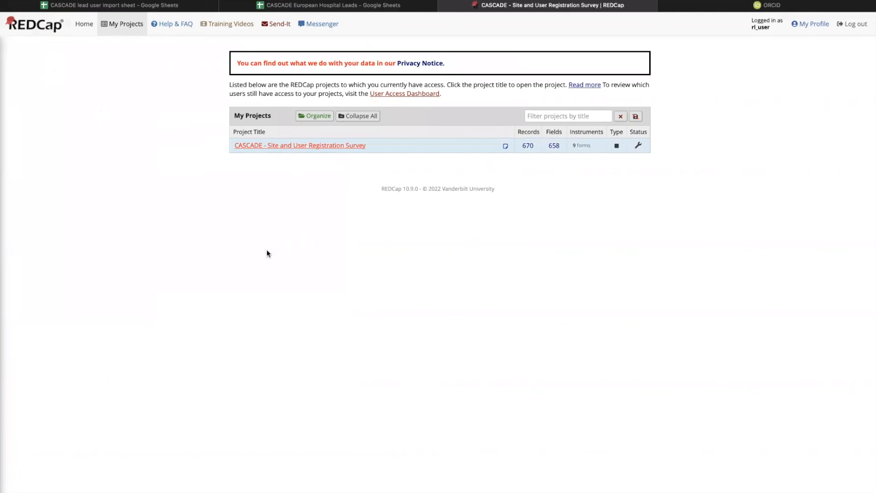
pyautogui.click(76, 137)
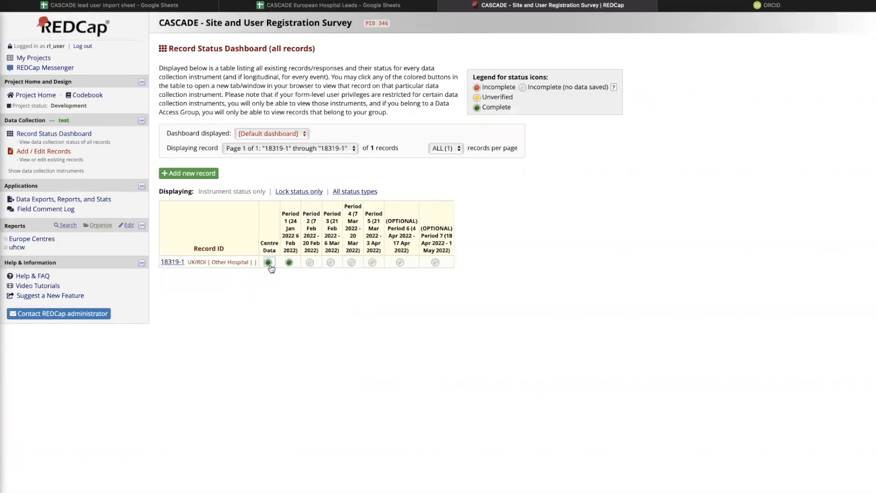
pyautogui.click(312, 265)
# On record 18319-1's Period 3 form, answer Yes, tick General surgery, and choose three collaborators.
pyautogui.click(332, 263)
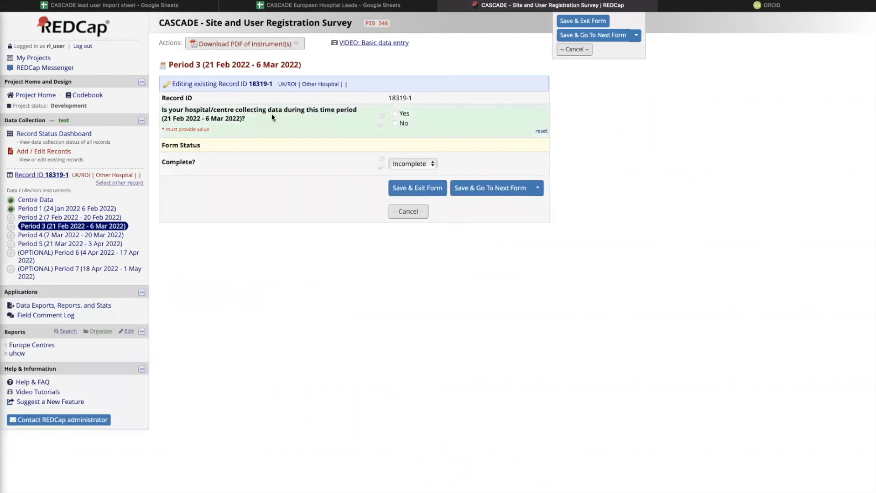
pyautogui.click(395, 113)
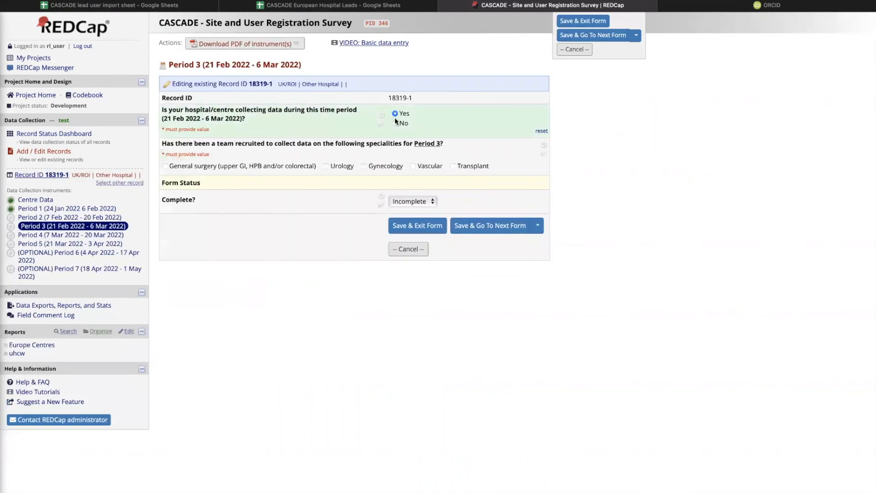
pyautogui.click(206, 167)
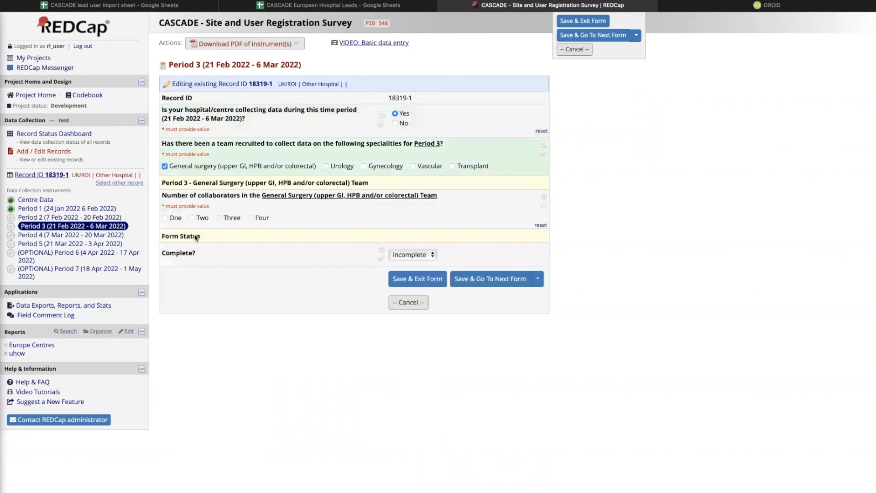
pyautogui.click(166, 219)
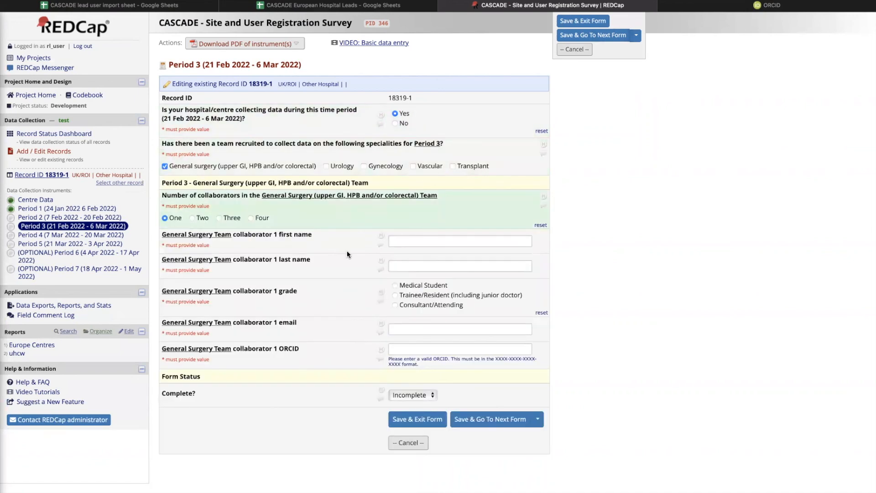
pyautogui.click(405, 241)
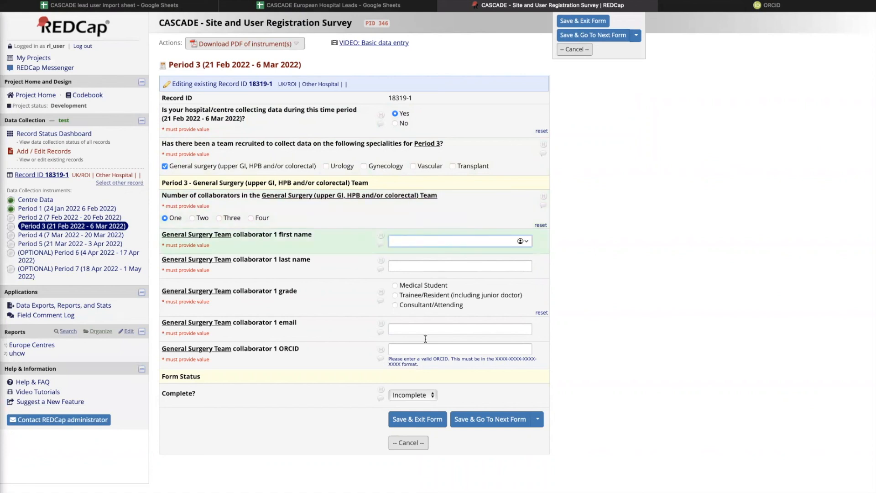
pyautogui.click(200, 218)
pyautogui.click(220, 220)
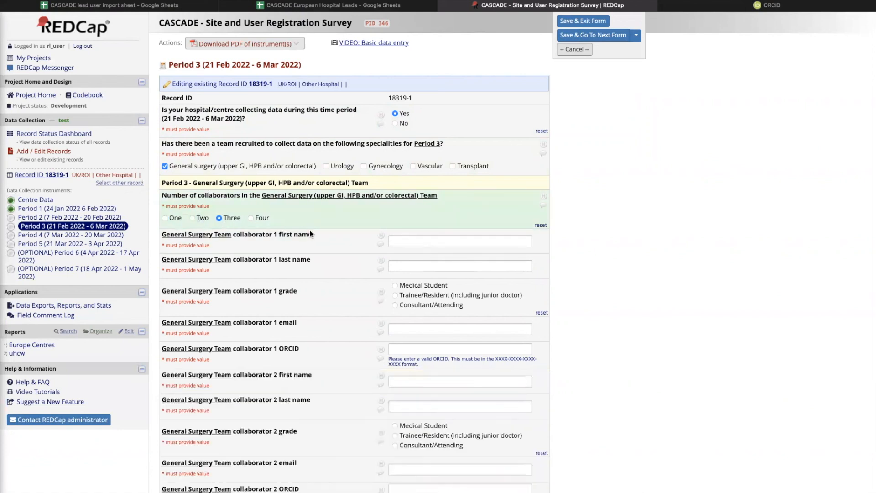
pyautogui.scroll(-3, 351, 240)
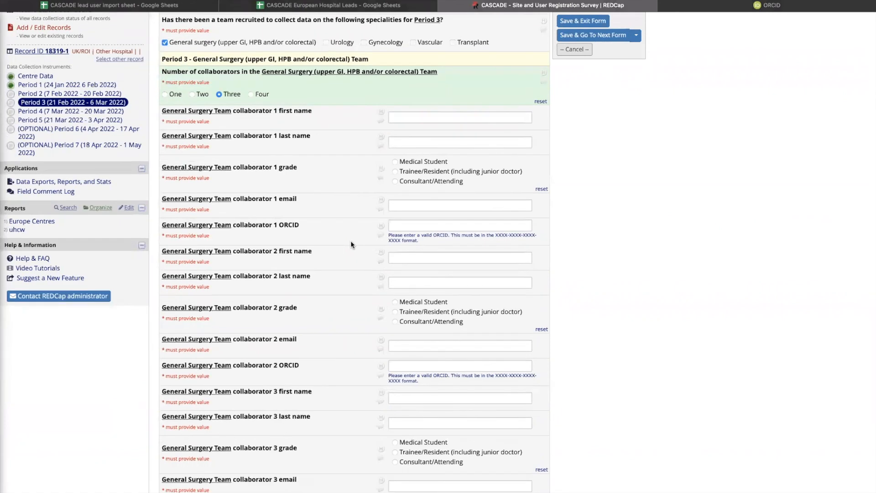
pyautogui.scroll(2, 217, 188)
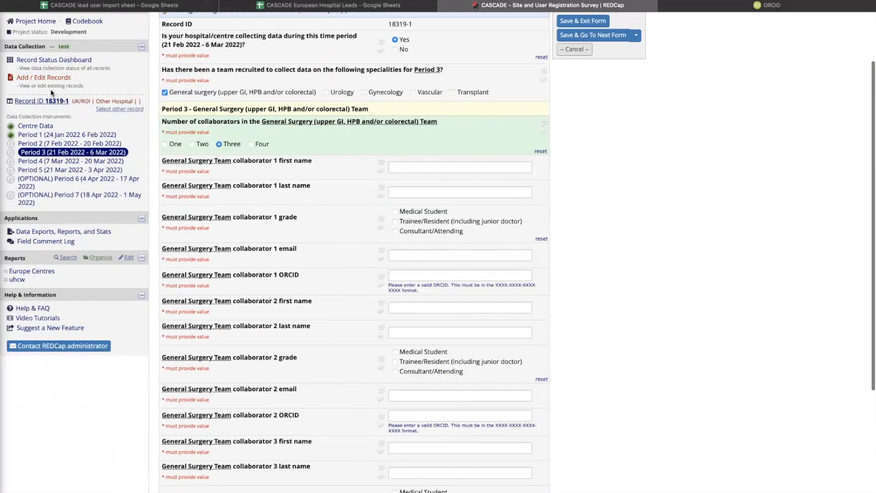
pyautogui.click(77, 62)
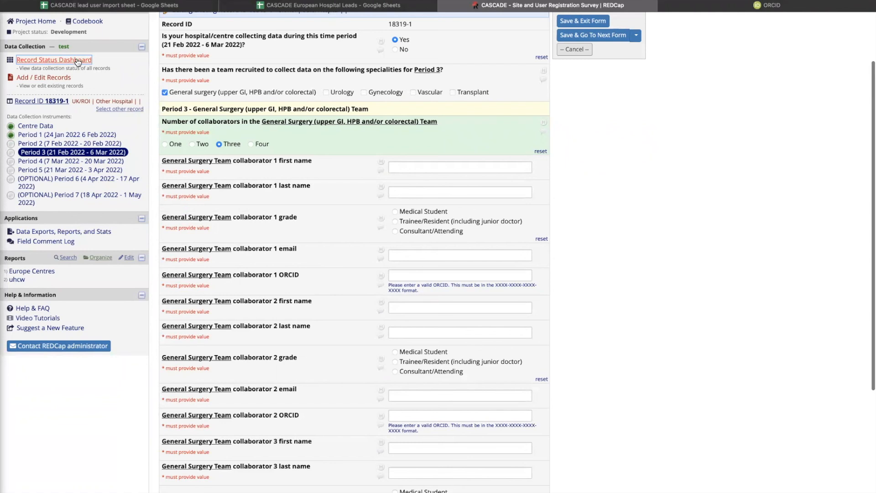